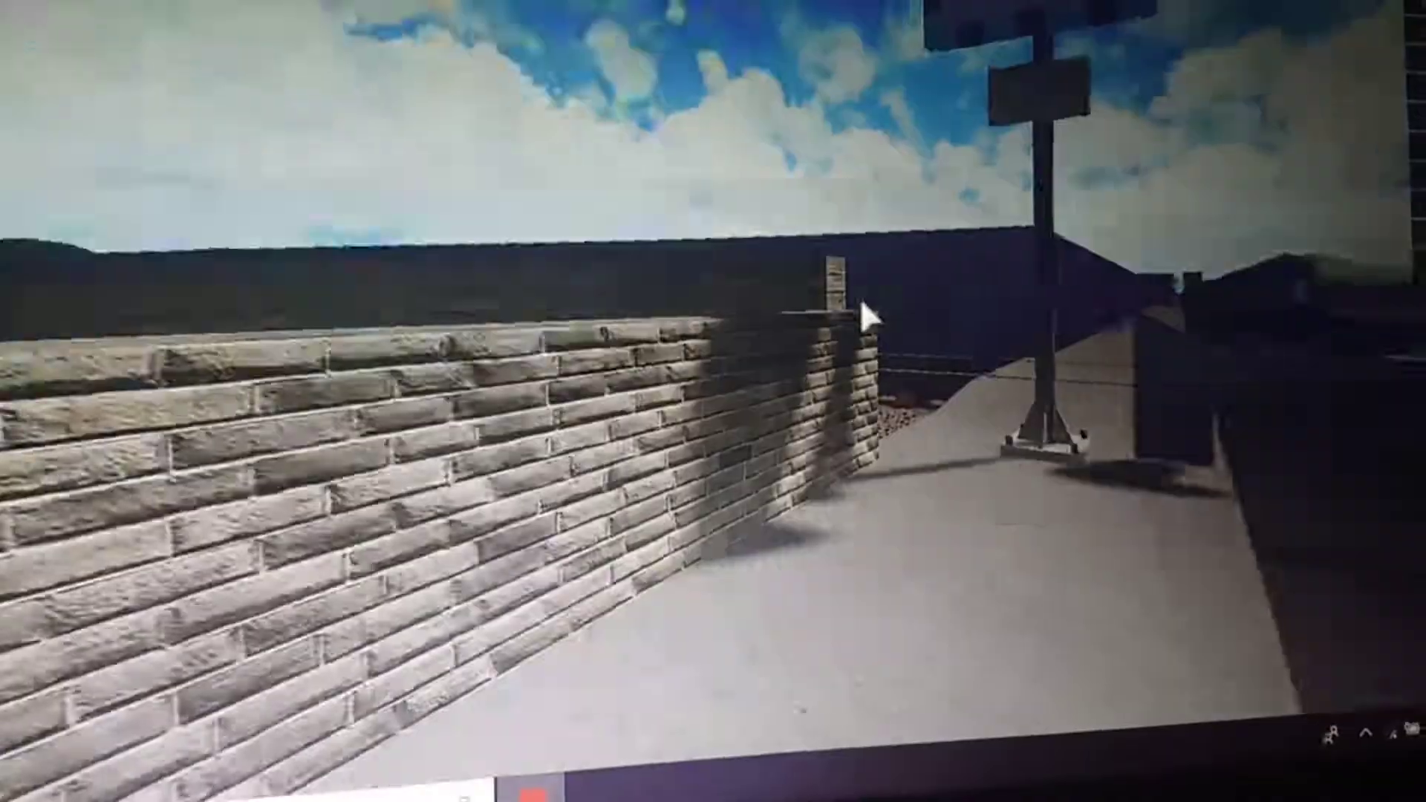
mouse_move(828, 304)
mouse_down()
mouse_move(854, 326)
mouse_move(851, 309)
mouse_up()
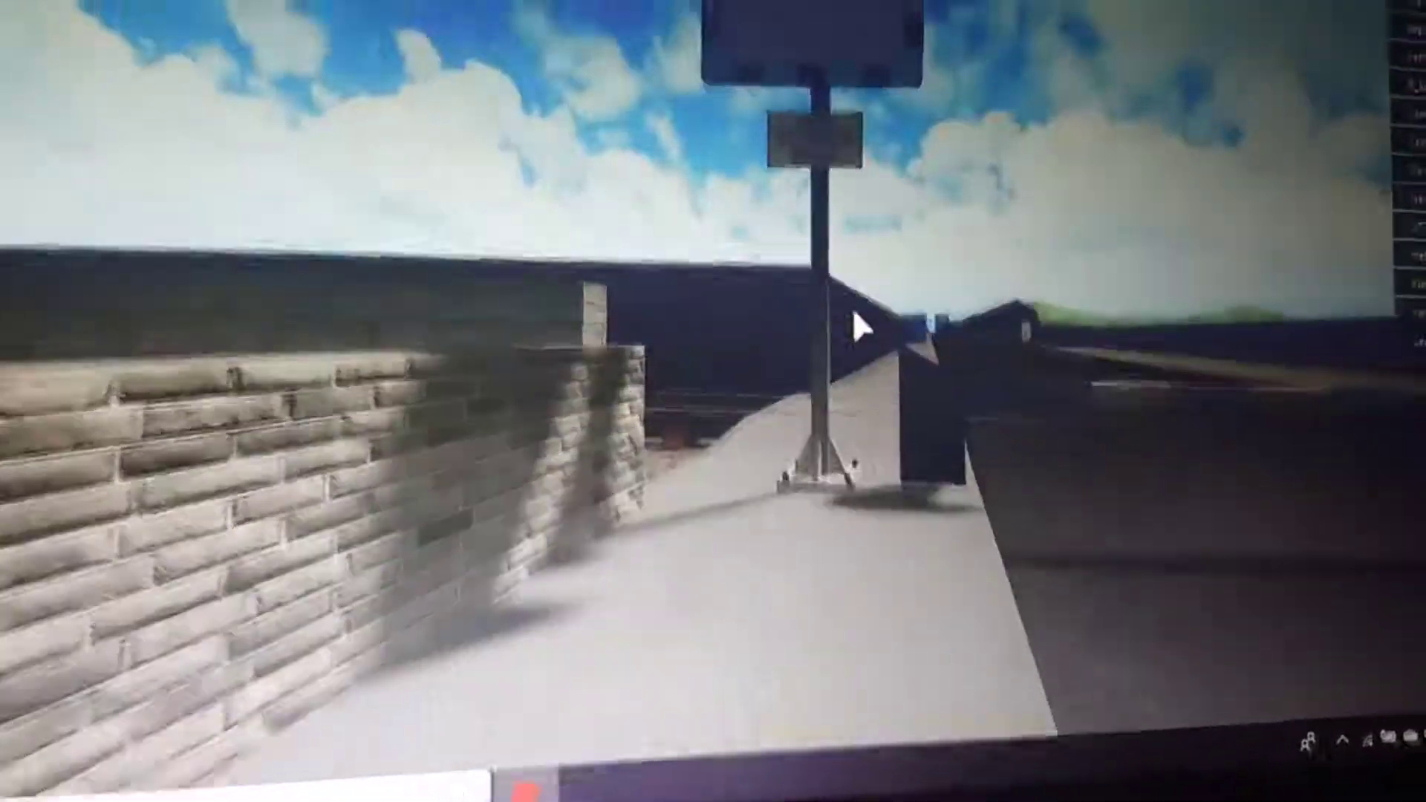